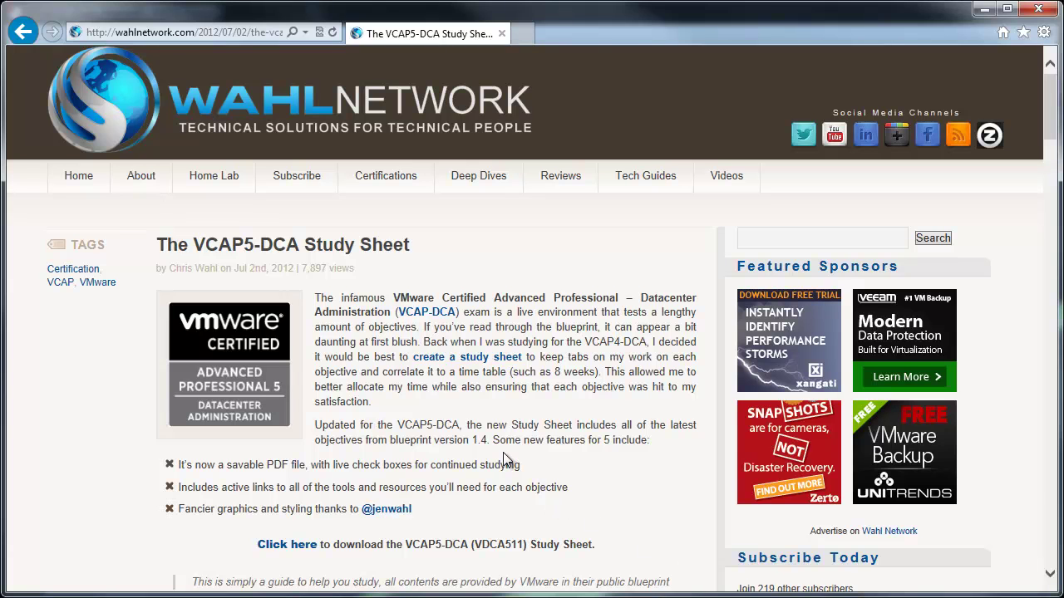
- Scroll the Wahl Network article down to the VDCA511_Study_Sheet.pdf 'Click here' download link
scroll(506, 451, down, 1)
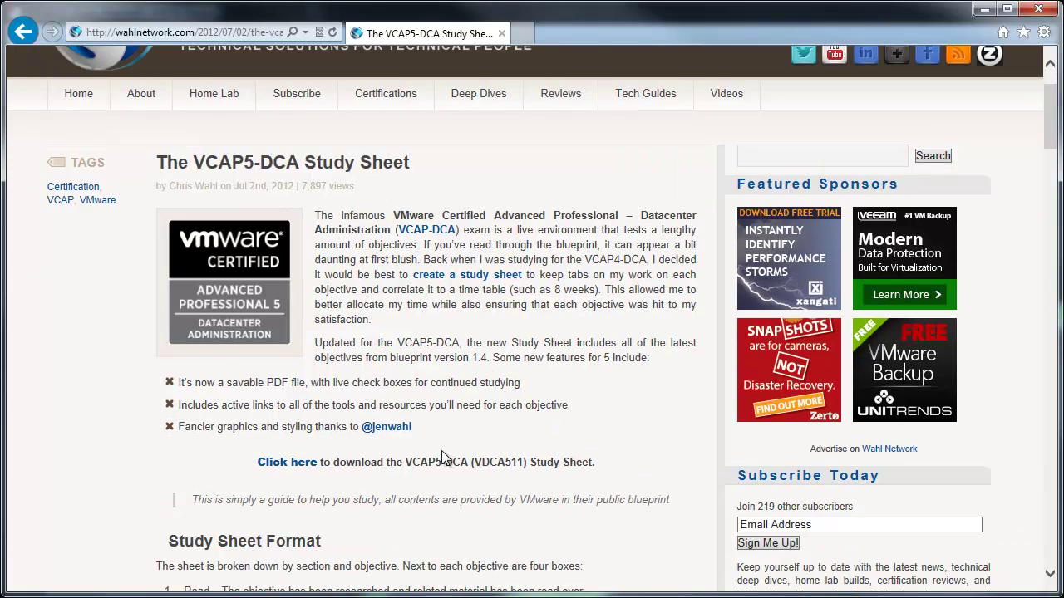
- Download VDCA511_Study_Sheet.pdf from the article's 'Click here' link
click(293, 464)
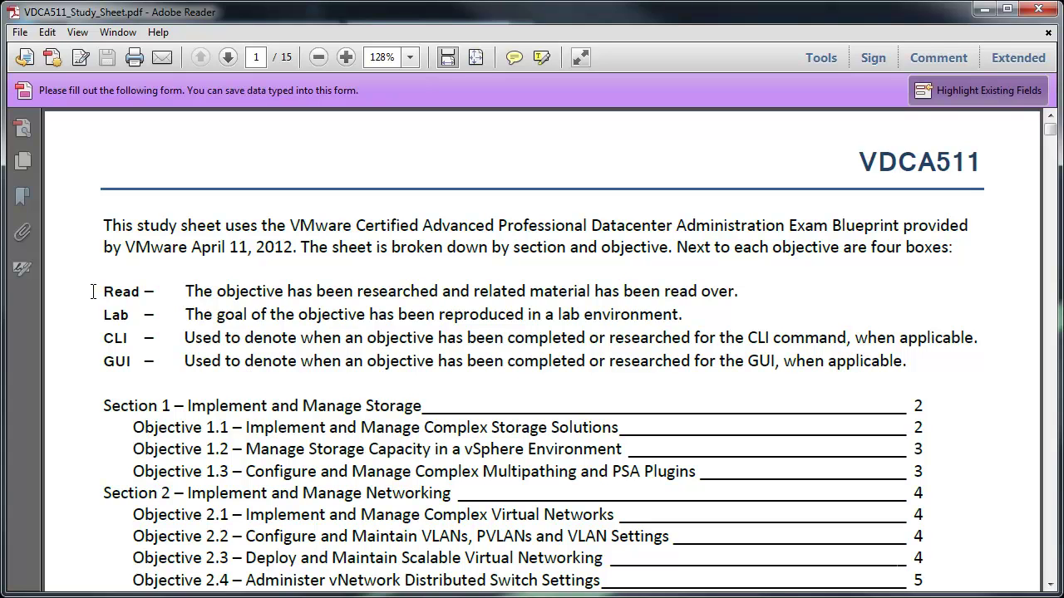
- Jump from the table of contents to Section 3 – Deploy DRS Clusters and Manage Performance on page 6
scroll(93, 295, down, 3)
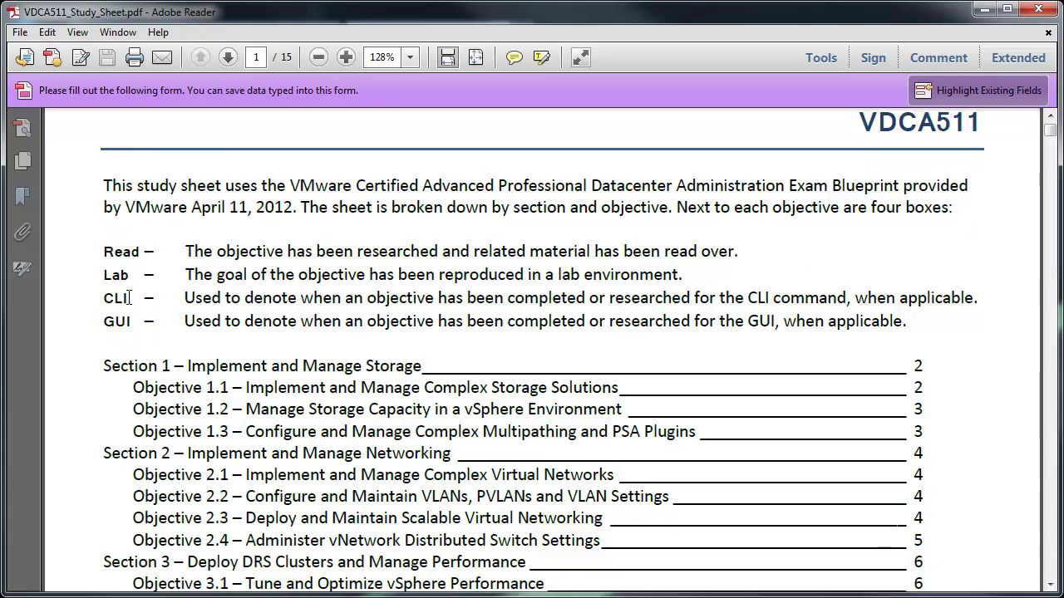
scroll(96, 304, down, 3)
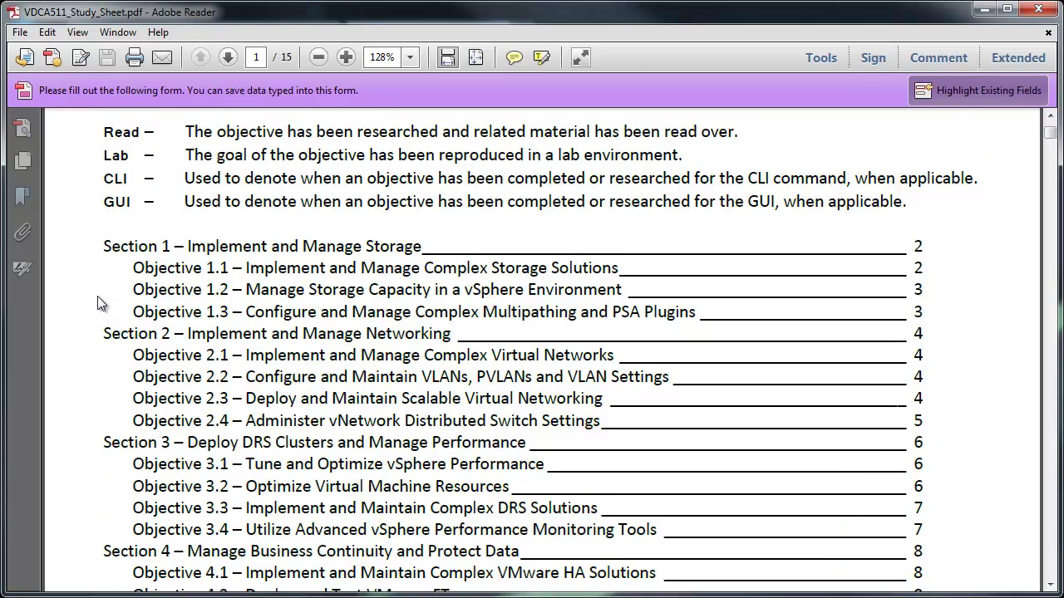
scroll(97, 296, down, 3)
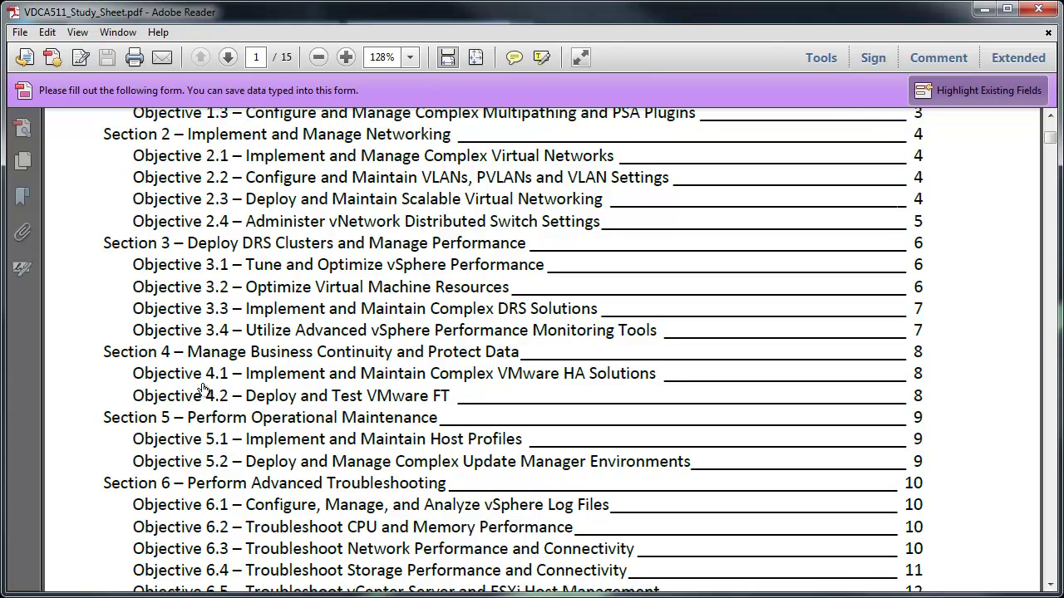
click(197, 243)
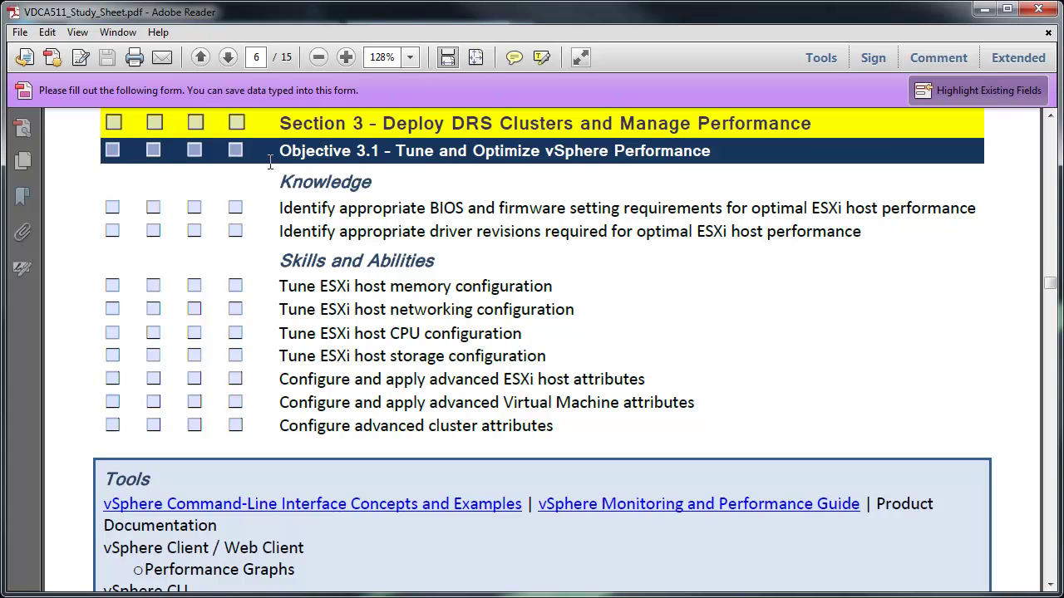
- Tick Read, CLI and Lab for the Objective 3.1 BIOS/firmware item
scroll(279, 226, up, 1)
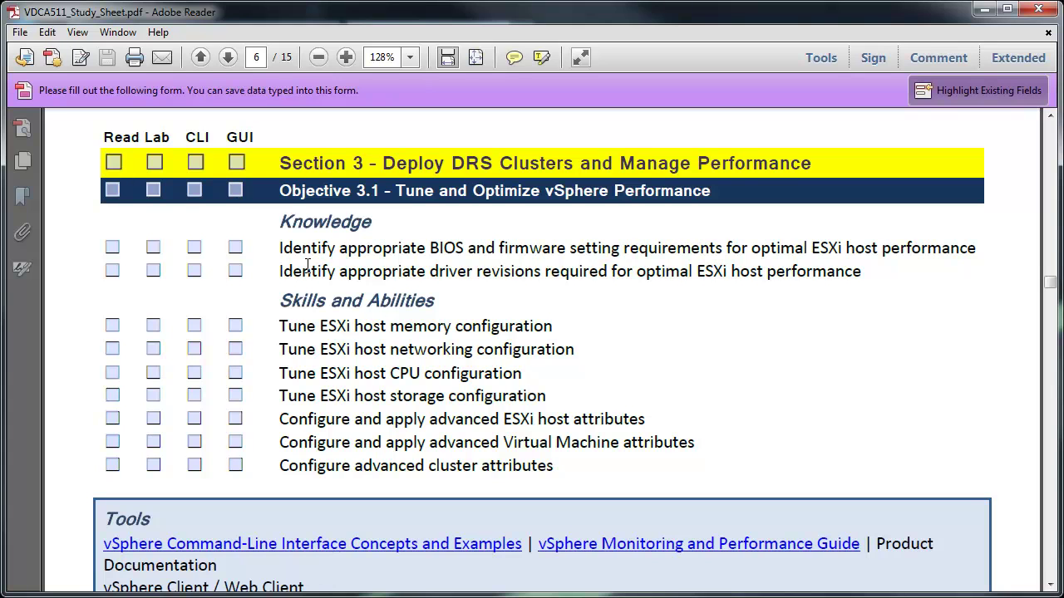
click(112, 247)
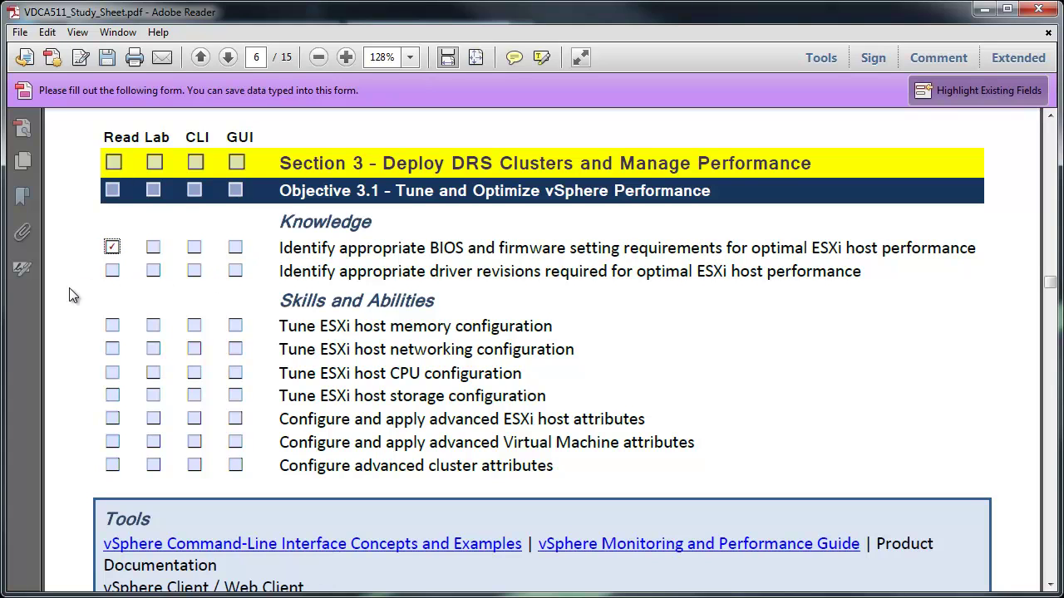
click(193, 248)
click(154, 249)
- Tick Read for the driver, memory, networking, CPU, storage, host, VM, cluster items and Objective 3.1 header
click(112, 271)
click(112, 327)
click(112, 350)
click(112, 373)
click(111, 399)
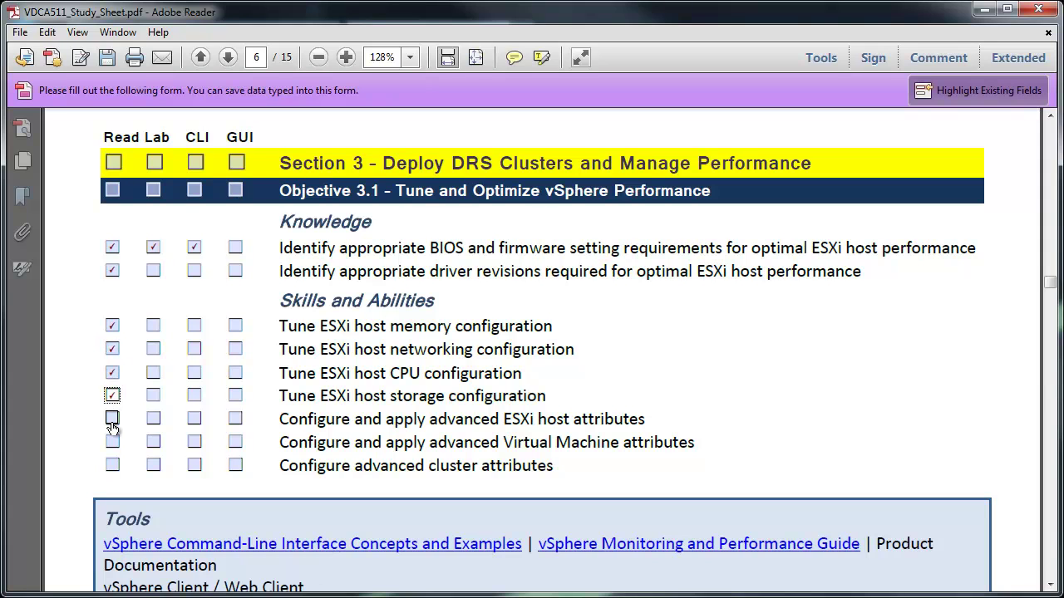
click(113, 418)
click(113, 442)
click(112, 466)
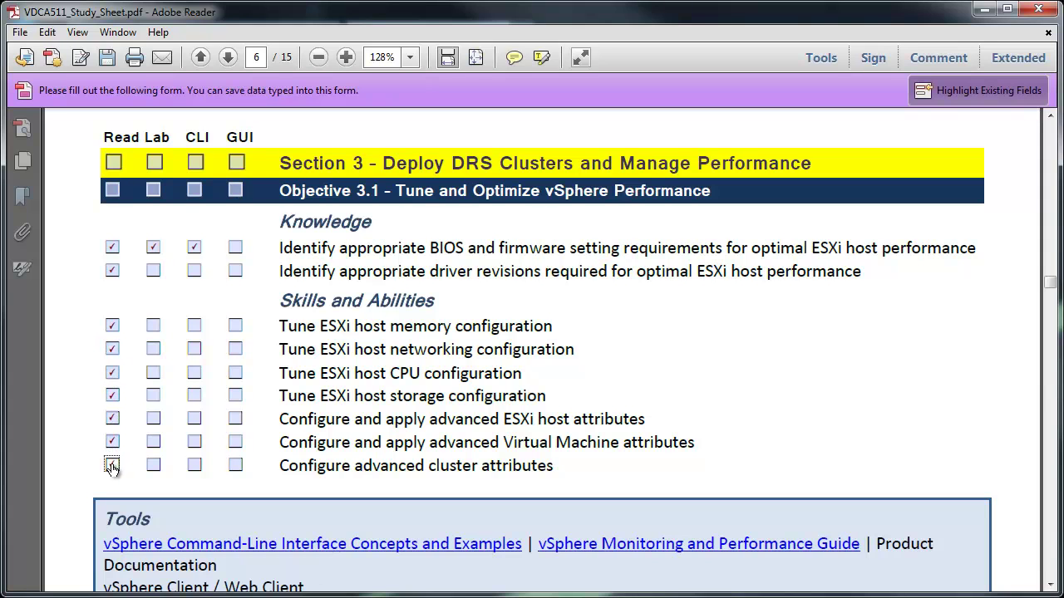
click(112, 191)
- Tick Lab for the driver revisions, memory, networking, CPU and storage tuning items
click(153, 271)
click(153, 325)
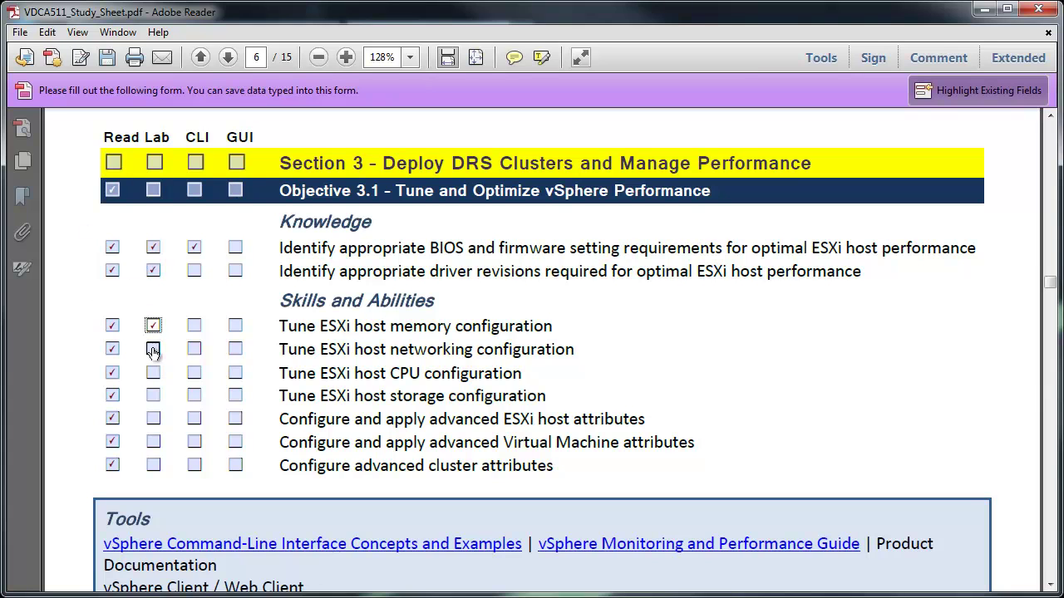
click(153, 349)
click(153, 373)
click(152, 399)
- Scroll through Objectives 3.2–3.4 in the PDF, then return to Internet Explorer
scroll(83, 359, down, 5)
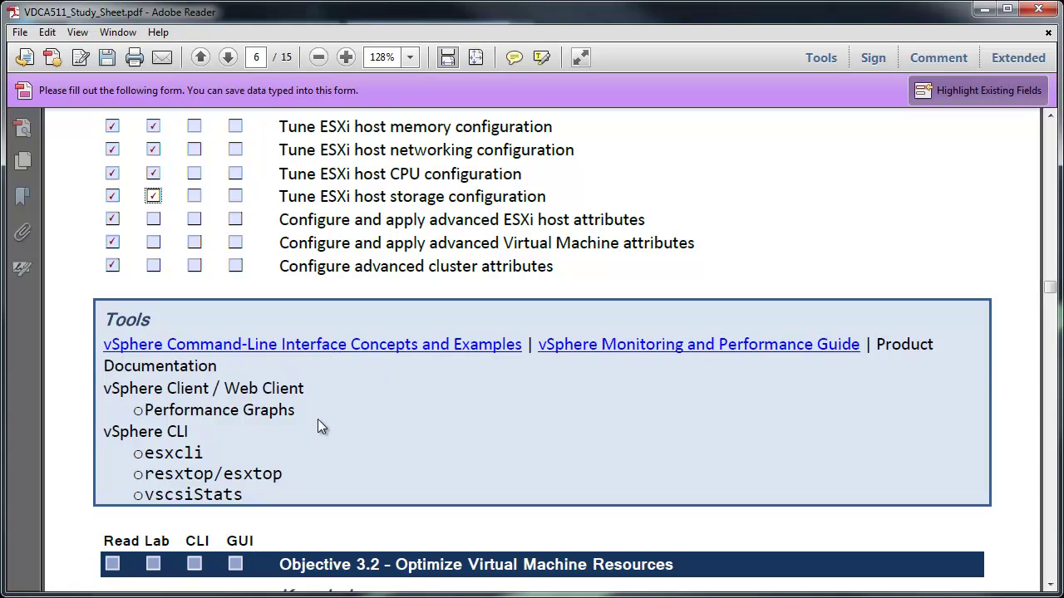
scroll(318, 420, up, 1)
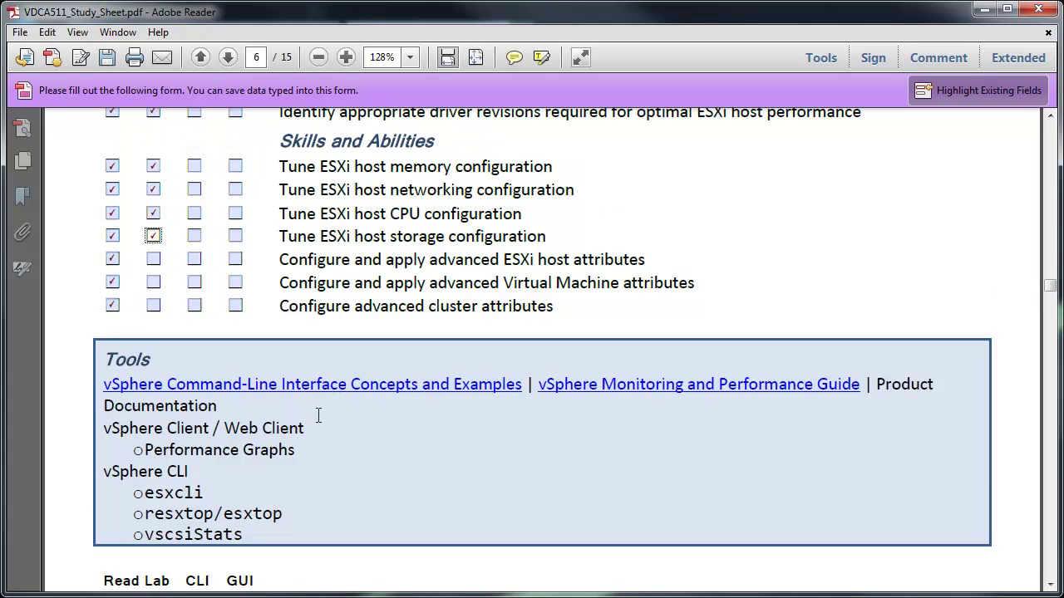
scroll(427, 420, down, 9)
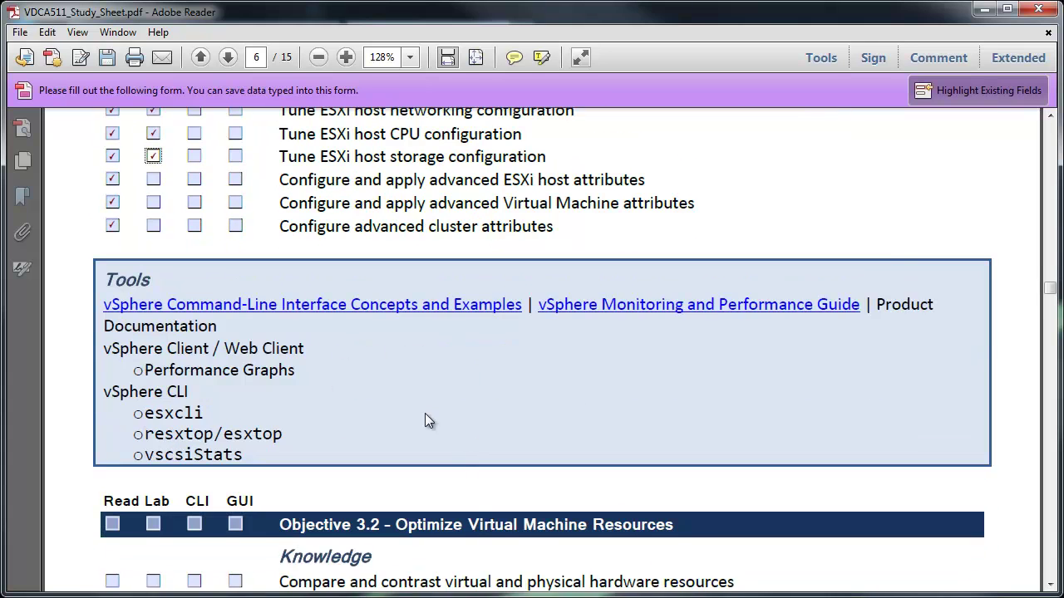
scroll(422, 406, down, 16)
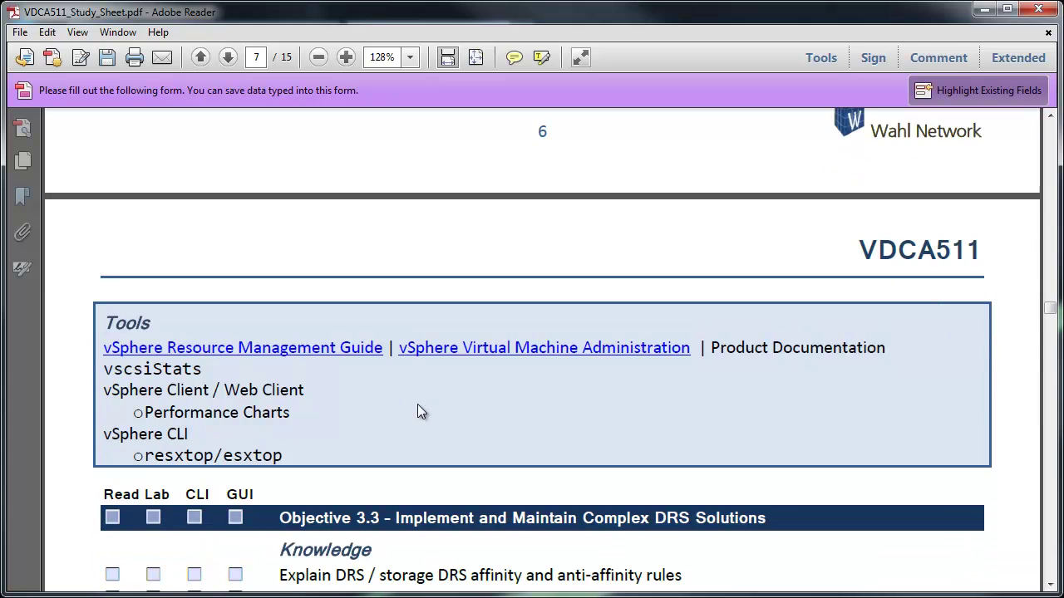
scroll(330, 360, down, 2)
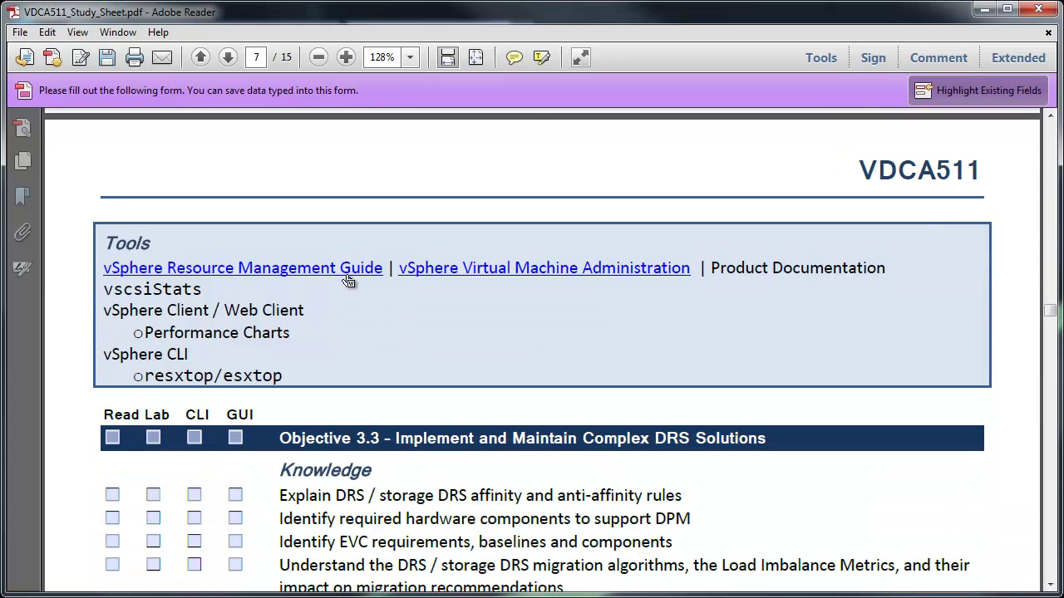
scroll(407, 304, down, 15)
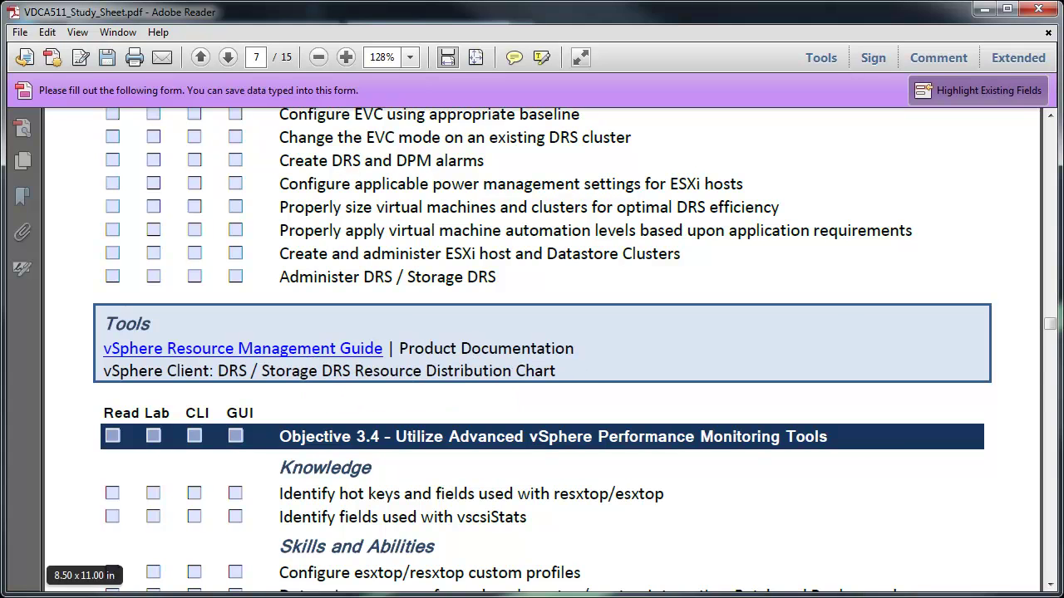
key(alt+Tab)
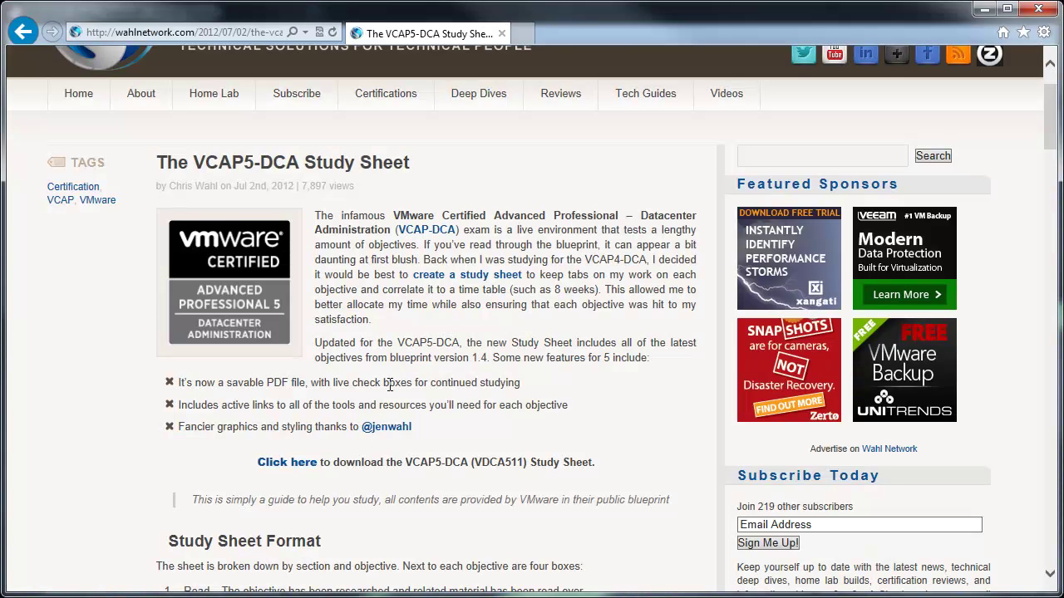
- Scroll the Wahl Network post to its Read/Lab/CLI/GUI format explanation and community study guide links
scroll(398, 362, down, 4)
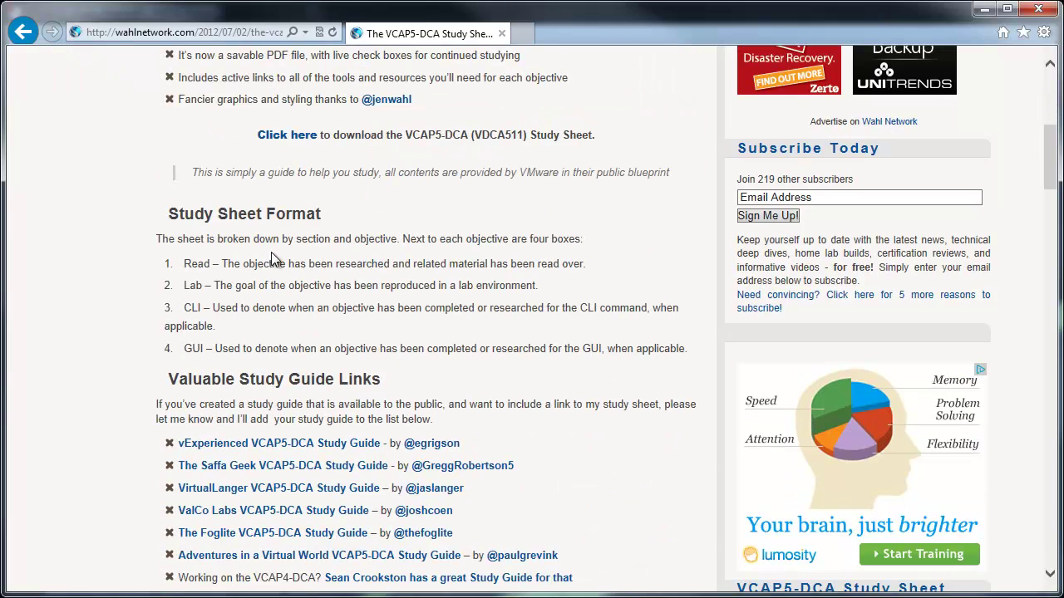
scroll(441, 286, down, 1)
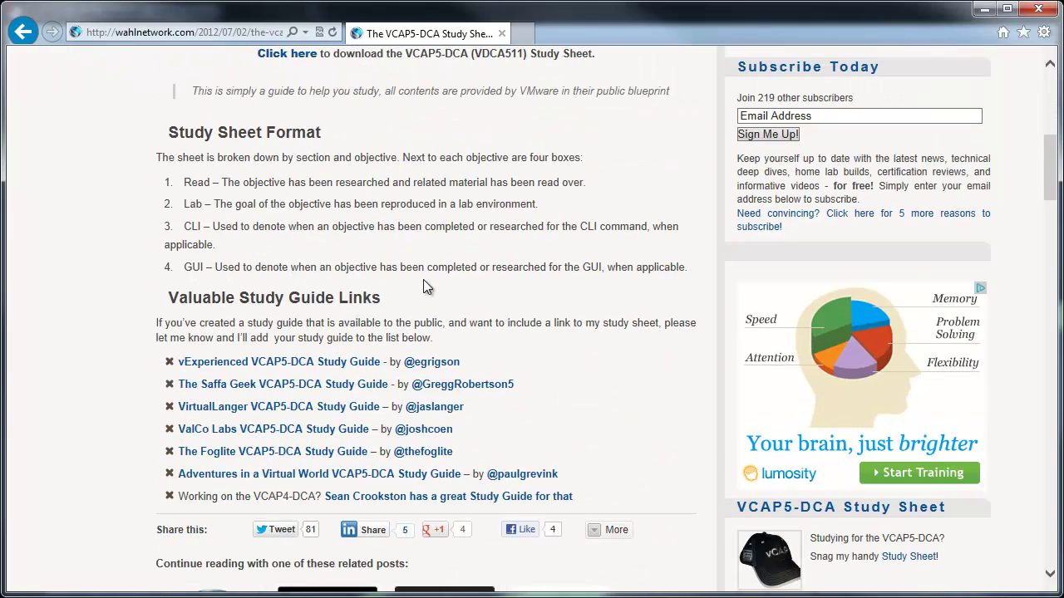